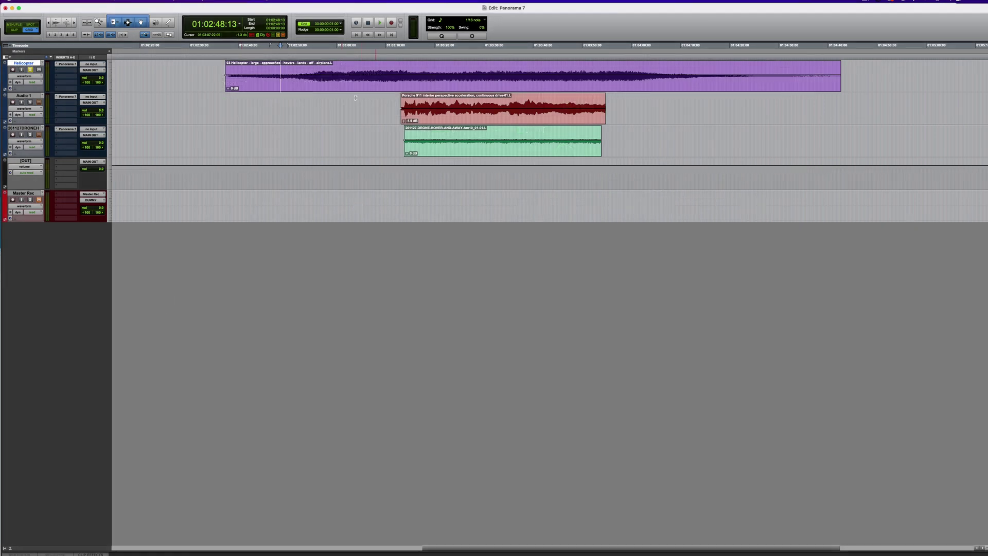
Step: Open Panorama 7 on Helicopter and place its source at 8° azimuth, 5.61 ft, with 23° elevation
click(61, 65)
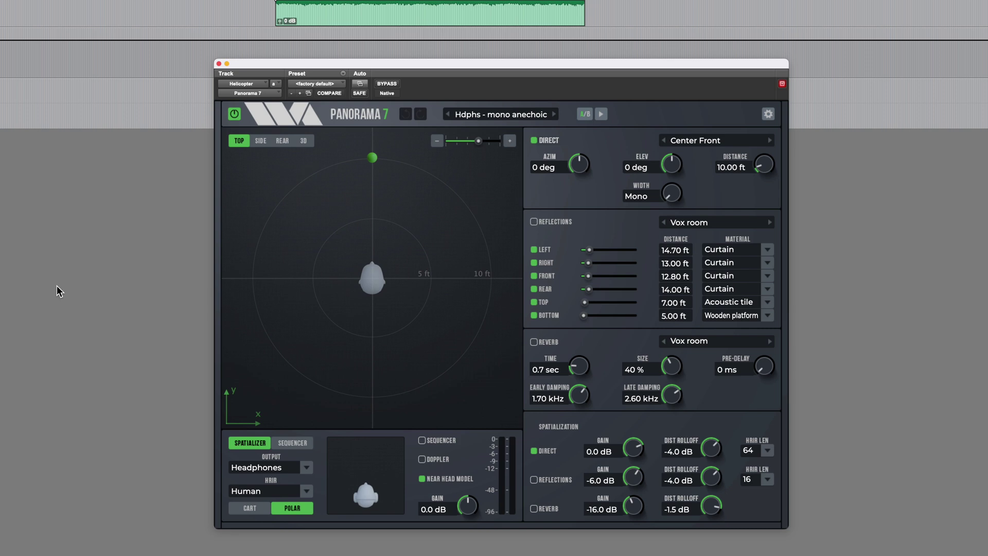
key(space)
drag(369, 157, 377, 202)
click(42, 203)
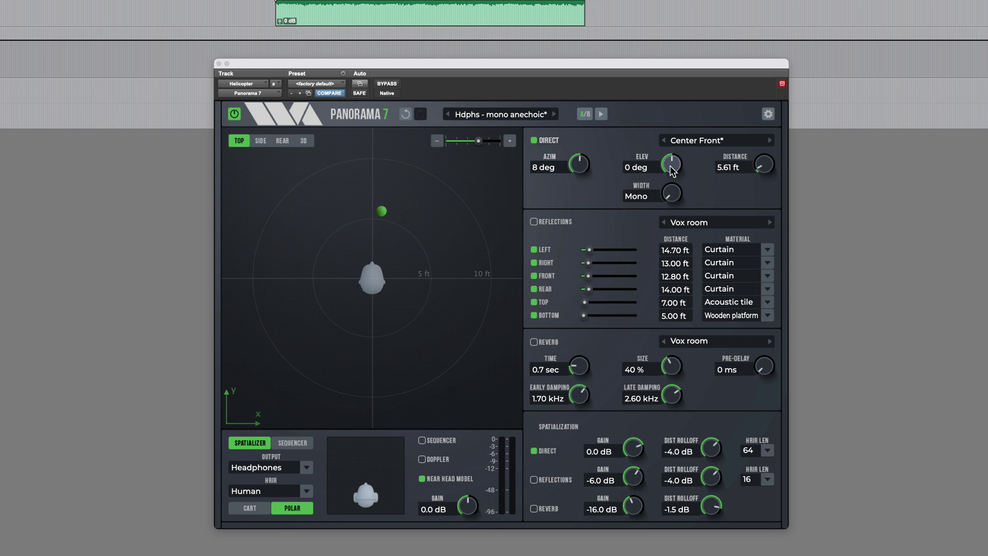
drag(671, 171, 664, 152)
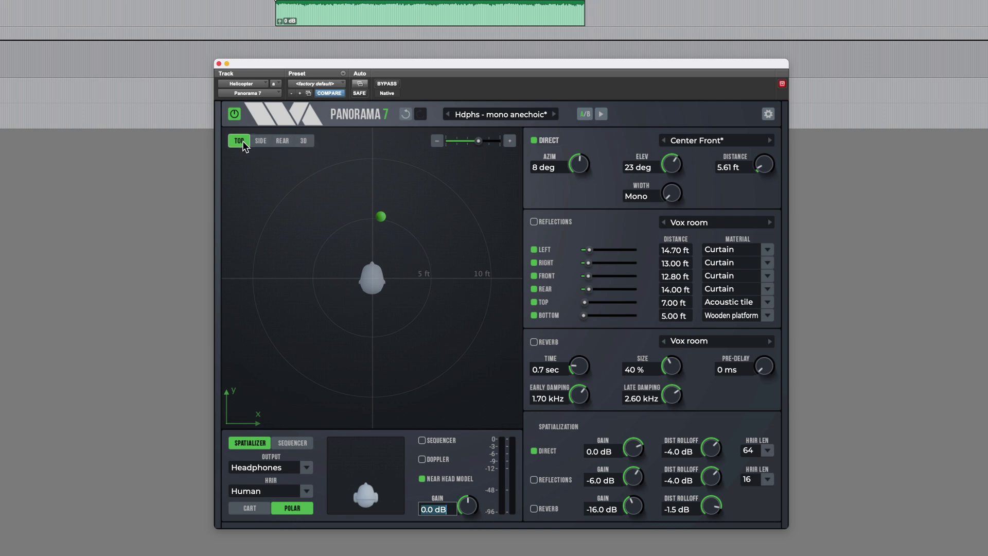
Step: Set the Helicopter source's elevation to 37° in the 3D view, then move it to -5° azimuth, 5.92 ft
click(309, 143)
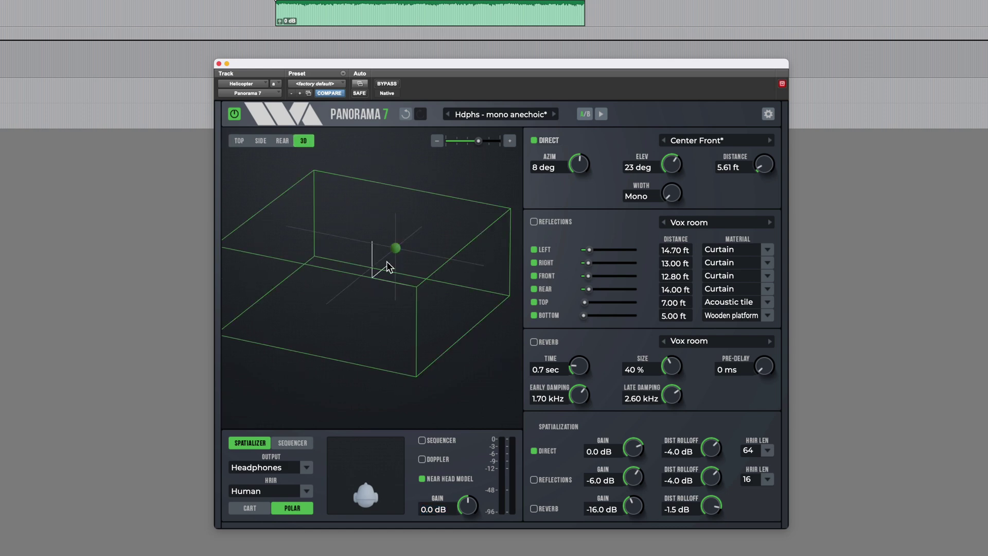
drag(675, 159, 679, 122)
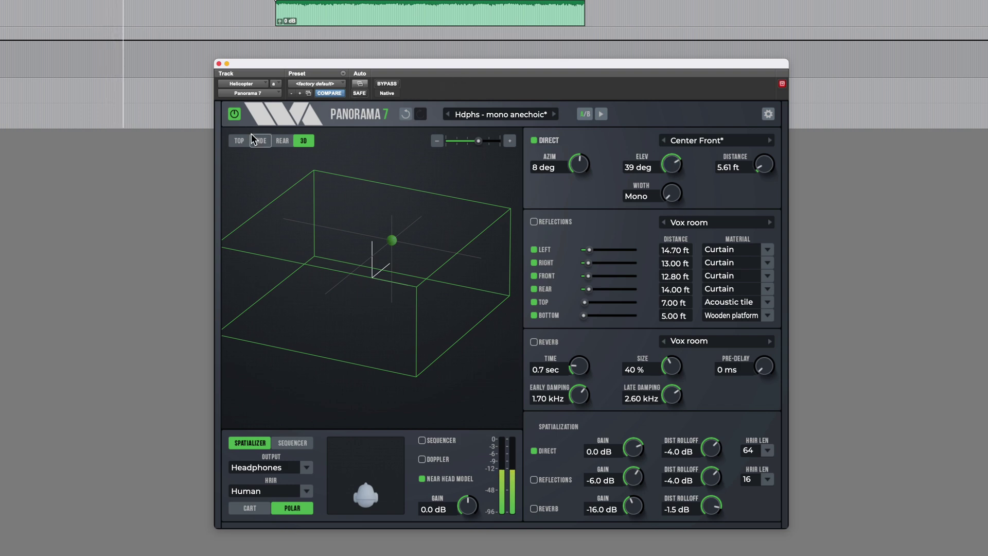
click(240, 141)
drag(381, 232, 363, 225)
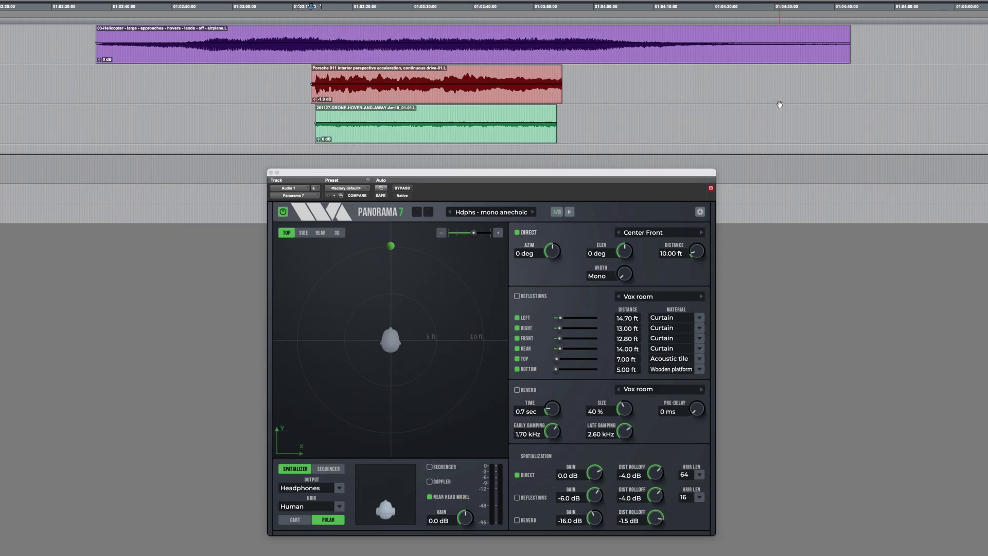
Step: Play the Porsche on Audio 1, move its source to -6° azimuth at 8.17 ft, then stop playback
key(space)
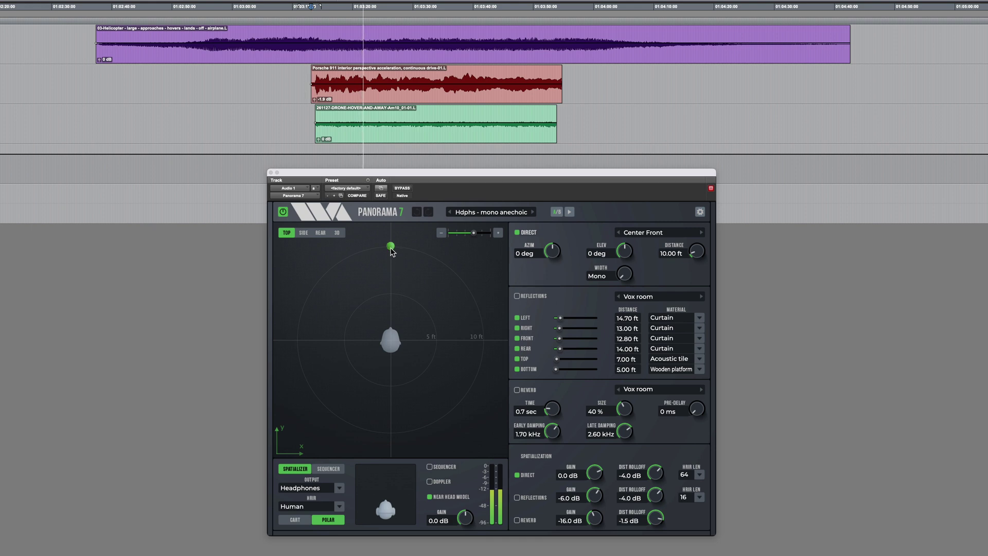
mouse_move(391, 247)
mouse_down()
mouse_move(417, 343)
mouse_move(413, 374)
mouse_move(380, 387)
mouse_move(346, 370)
mouse_move(351, 306)
mouse_move(389, 254)
mouse_up()
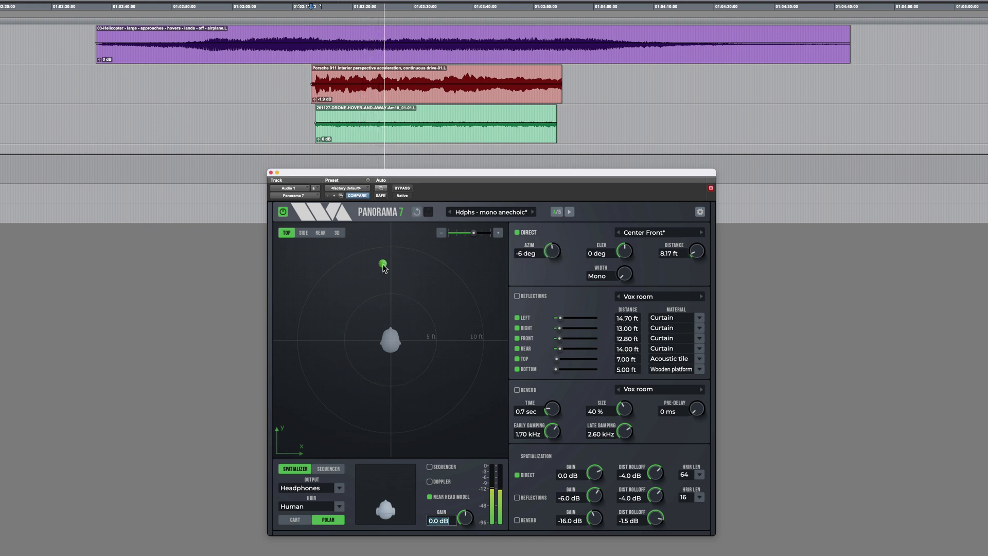
click(291, 77)
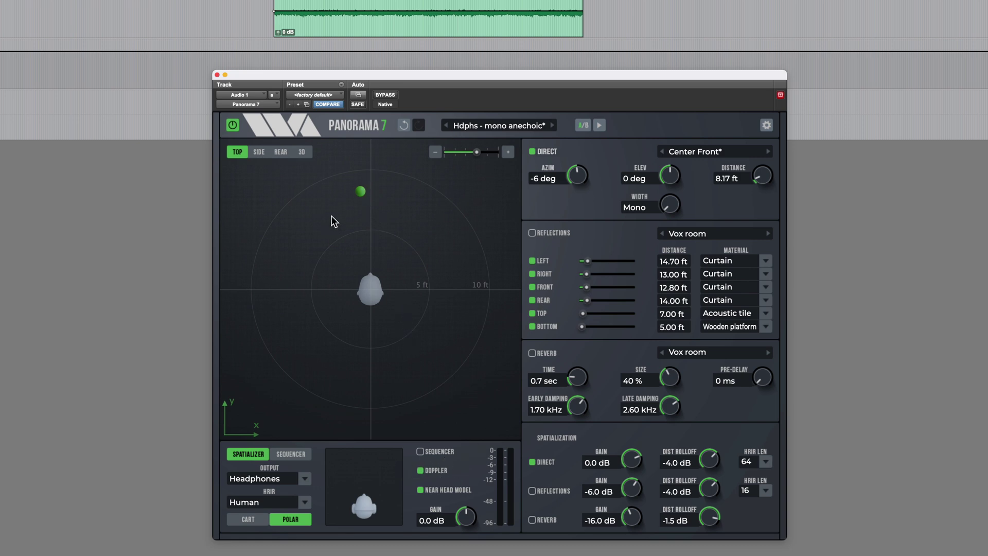
Step: During playback, sweep the Porsche source around the head, ending front-right at 56° azimuth, 13.89 ft
key(space)
drag(362, 186, 381, 208)
drag(358, 240, 475, 255)
mouse_move(525, 207)
mouse_down()
mouse_move(541, 181)
mouse_move(343, 264)
mouse_move(240, 355)
mouse_move(441, 286)
mouse_move(508, 199)
mouse_up()
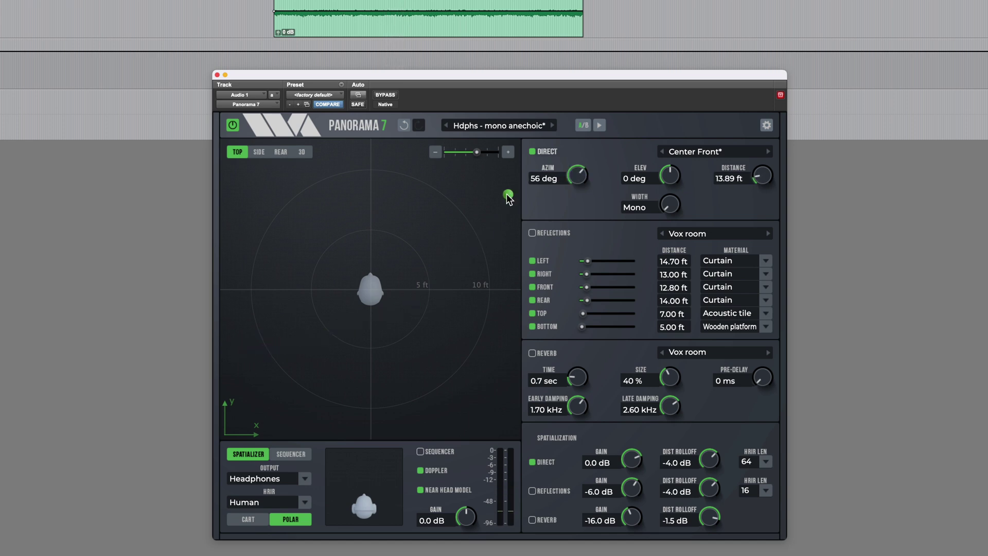
click(358, 95)
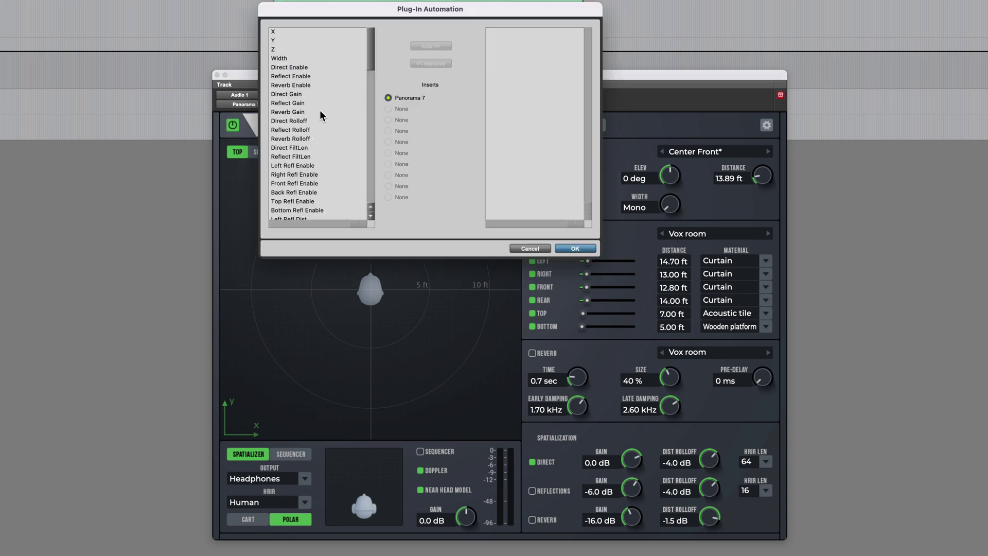
scroll(319, 120, down, 10)
click(284, 81)
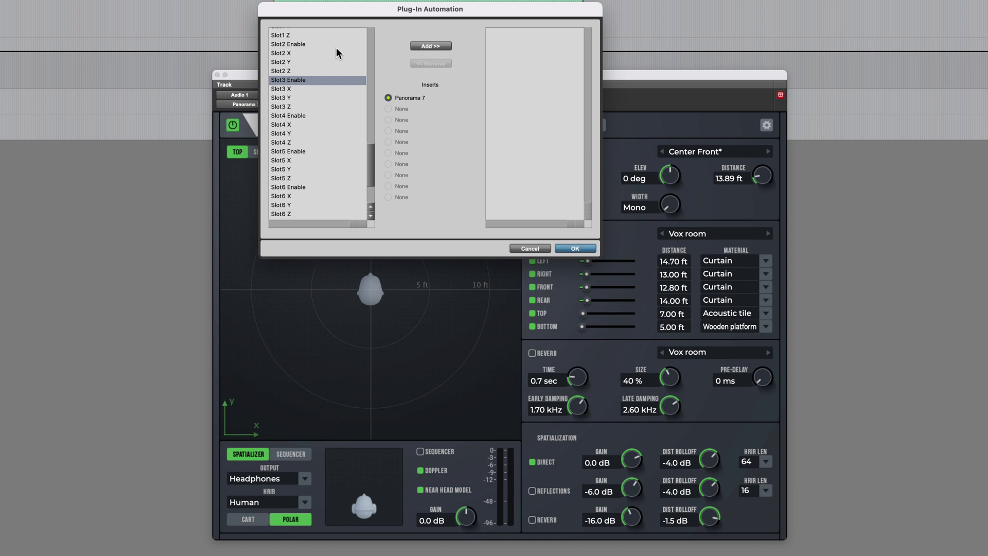
key(Escape)
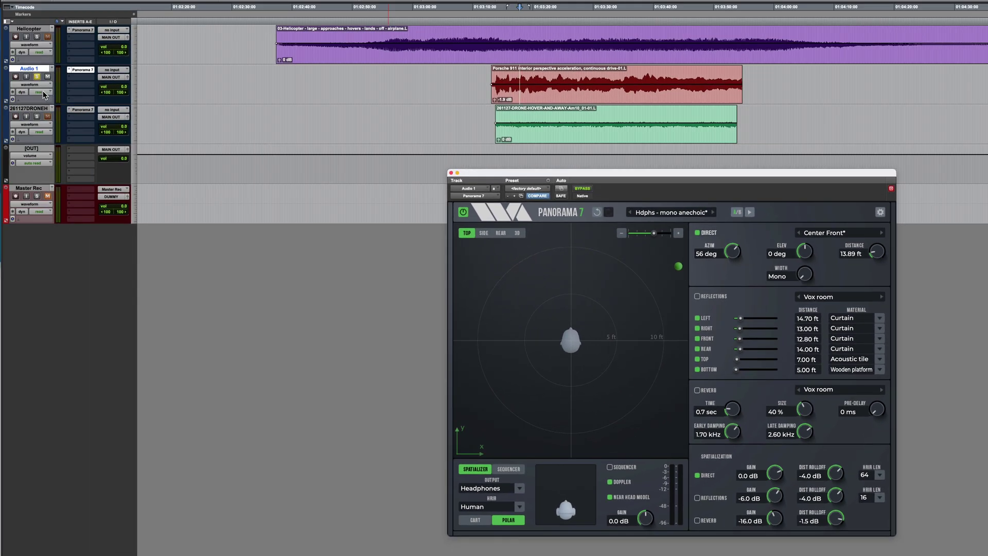
Step: Put Audio 1 in latch automation and record a pass pulling the Porsche source closer during playback
click(40, 93)
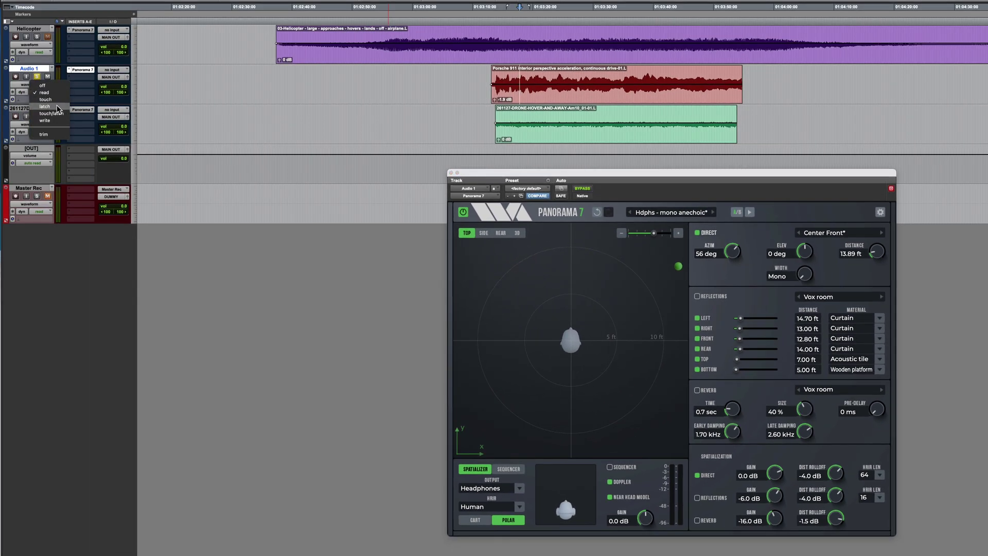
click(58, 111)
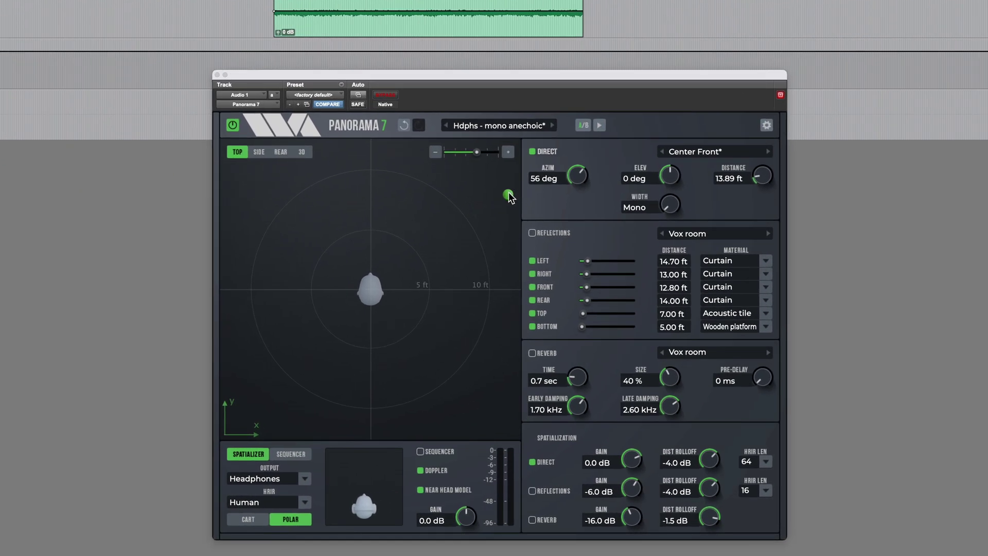
key(space)
drag(509, 197, 237, 312)
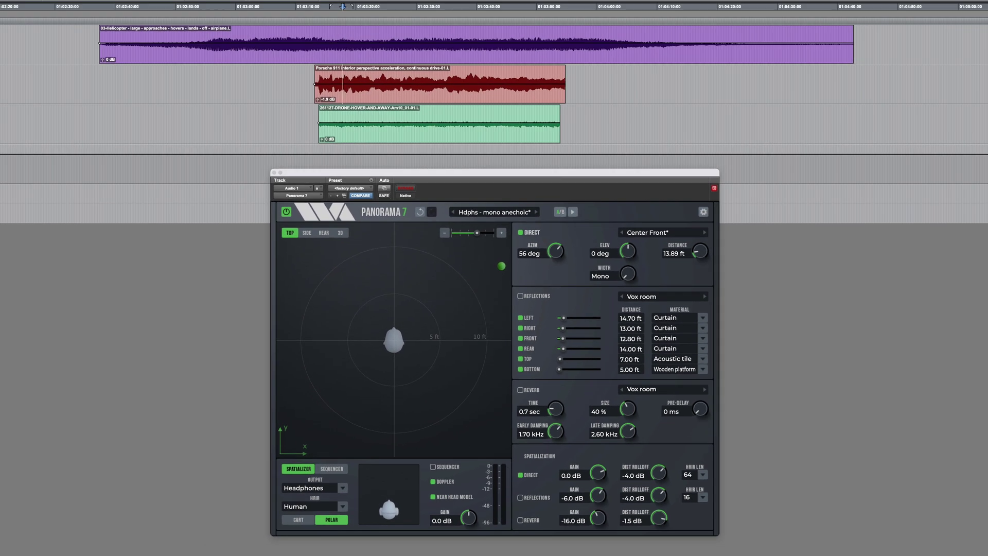
Step: Audition the drone from an earlier start point, then enable Doppler and Vox room reflections in its Panorama 7
click(309, 108)
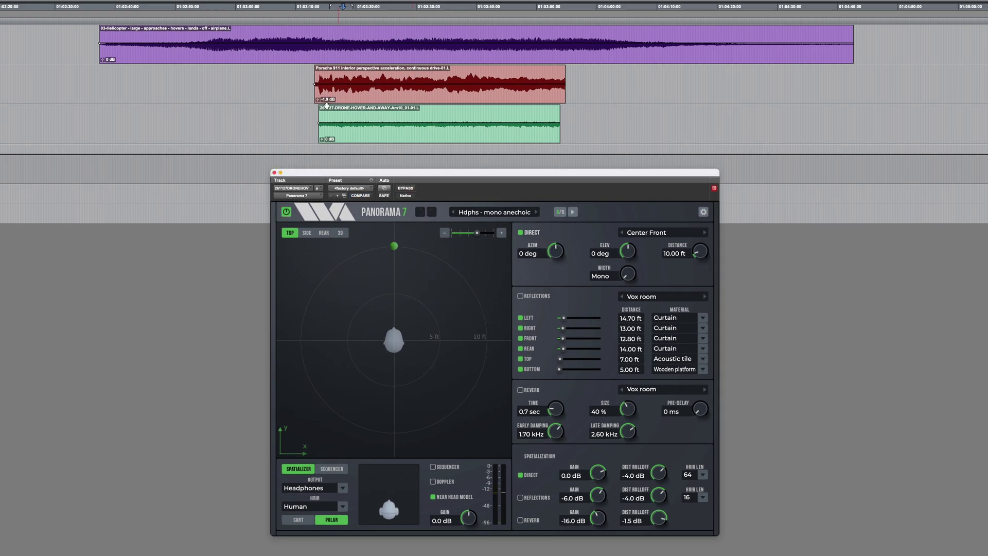
click(246, 115)
key(space)
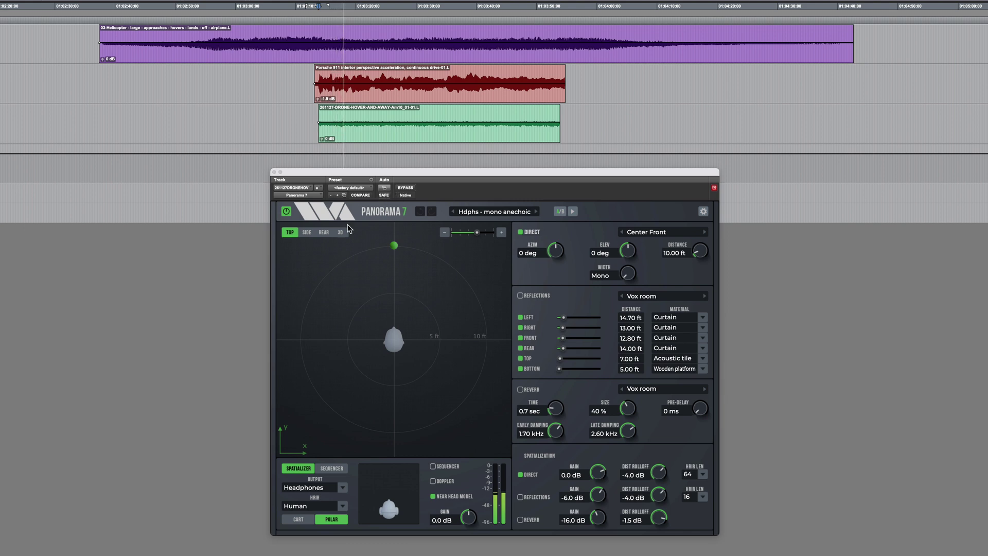
key(space)
click(433, 482)
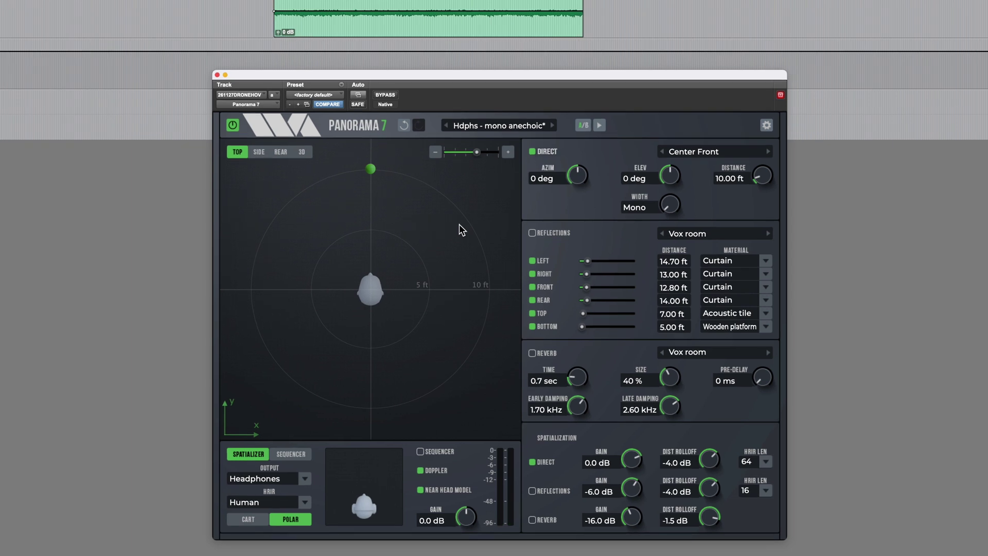
click(532, 233)
Step: Load the Factory Live room reflection preset and move the drone source to 27° azimuth, 8.19 ft
click(716, 231)
mouse_move(705, 247)
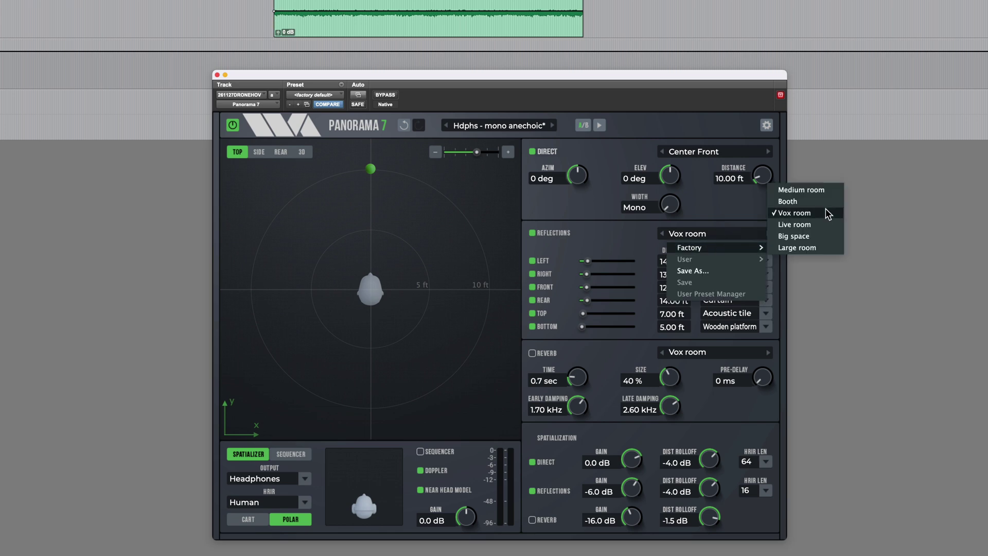
click(814, 220)
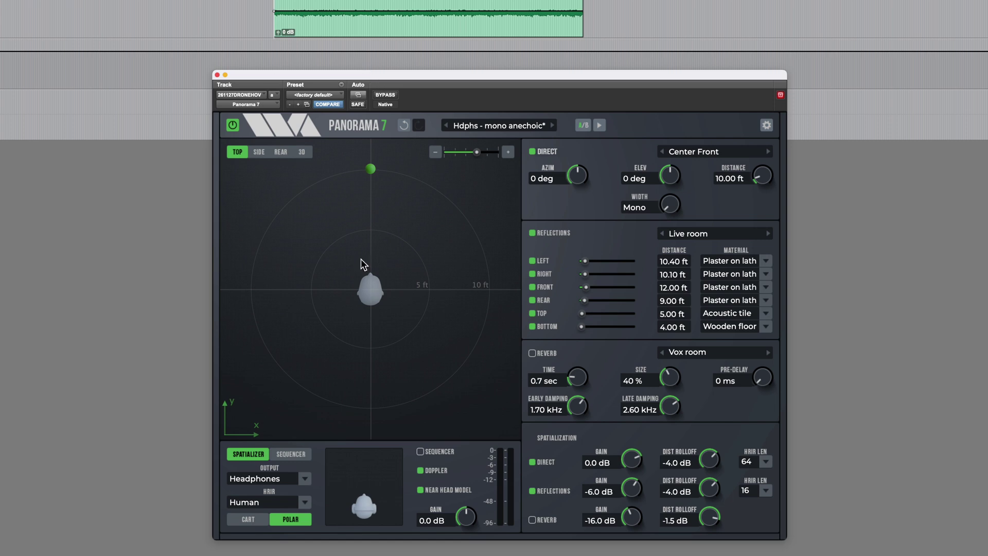
drag(370, 169, 414, 205)
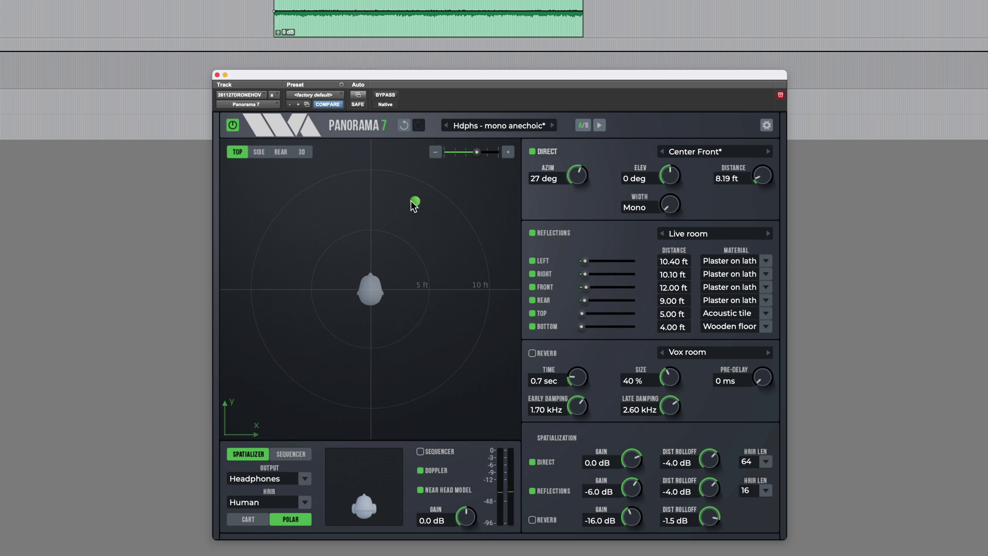
Step: Enable reverb with 0.8 sec time and 44 ms pre-delay, and move the drone source to 44°, 8.28 ft
click(532, 353)
drag(574, 381, 574, 378)
drag(756, 383, 758, 357)
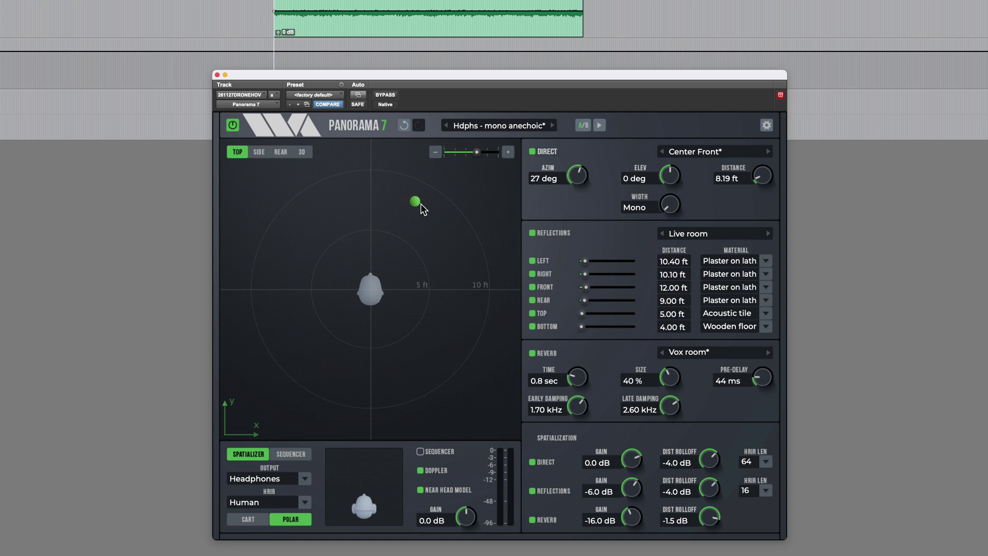
drag(416, 202, 441, 215)
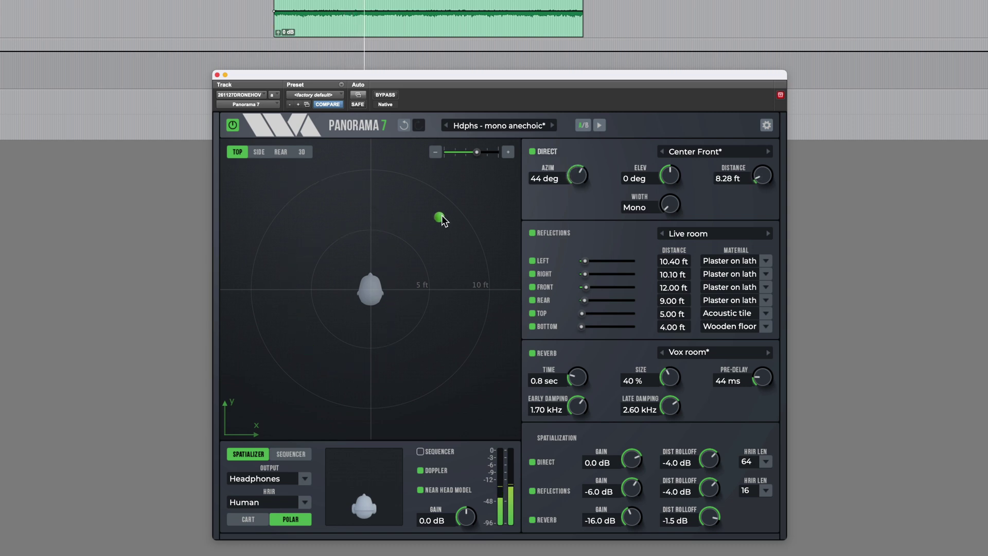